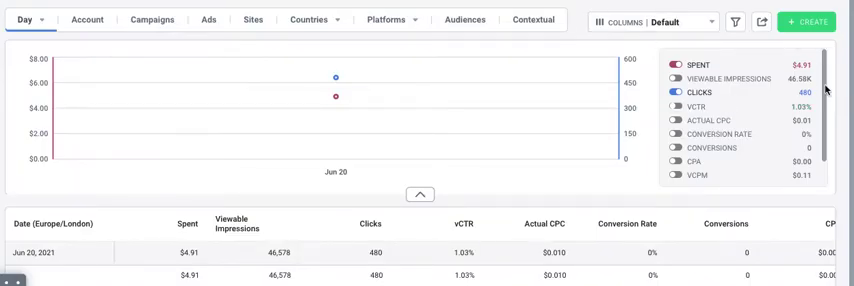
Step: Highlight the $4.91 Spent figure in the Jun 20, 2021 daily report
{"action": "double_click", "coordinate": [805, 65]}
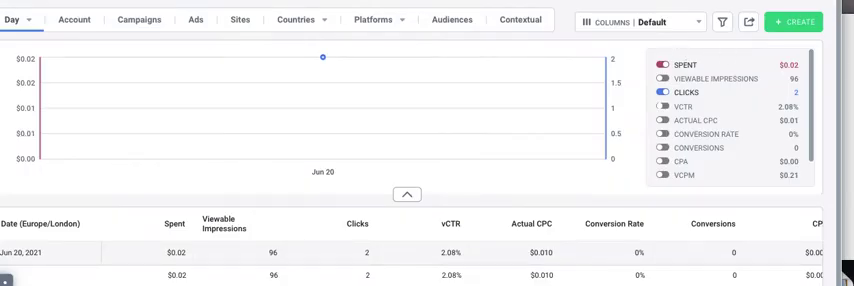
{"action": "scroll", "coordinate": [814, 74], "scroll_direction": "down", "scroll_amount": 1}
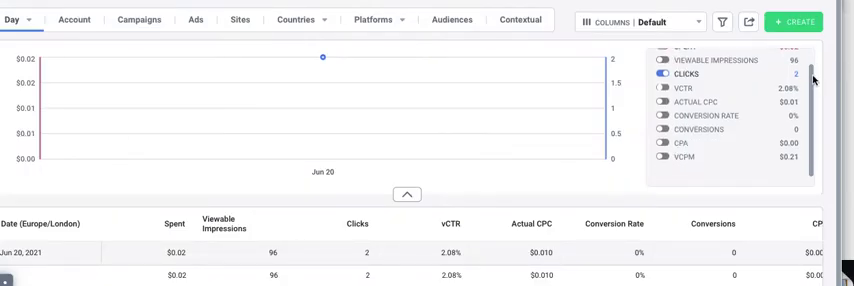